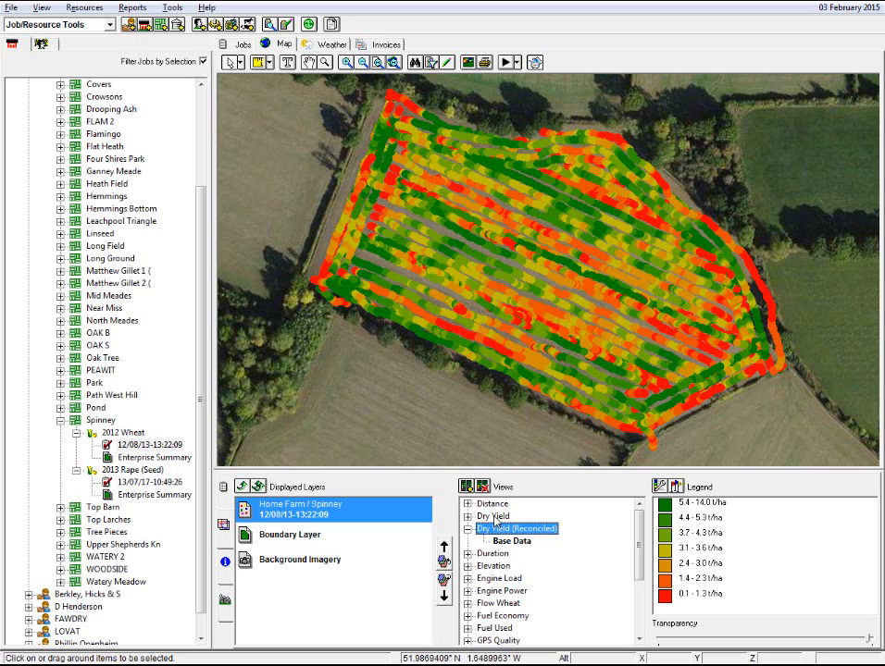
Step: Compare the Dry Yield and Dry Yield (Reconciled) views of the Spinney harvest layer
{"action": "left_click", "coordinate": [495, 516]}
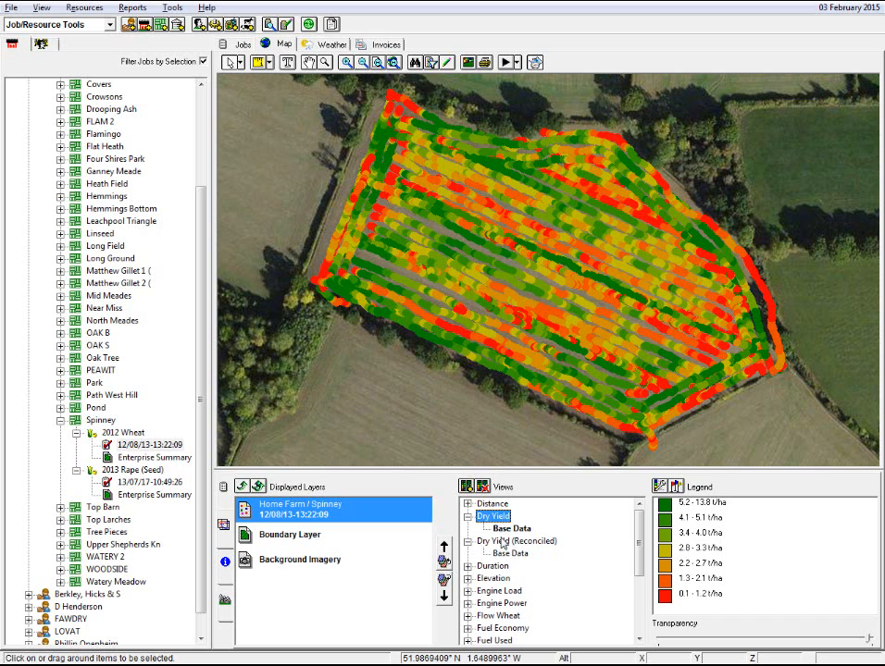
{"action": "left_click", "coordinate": [501, 541]}
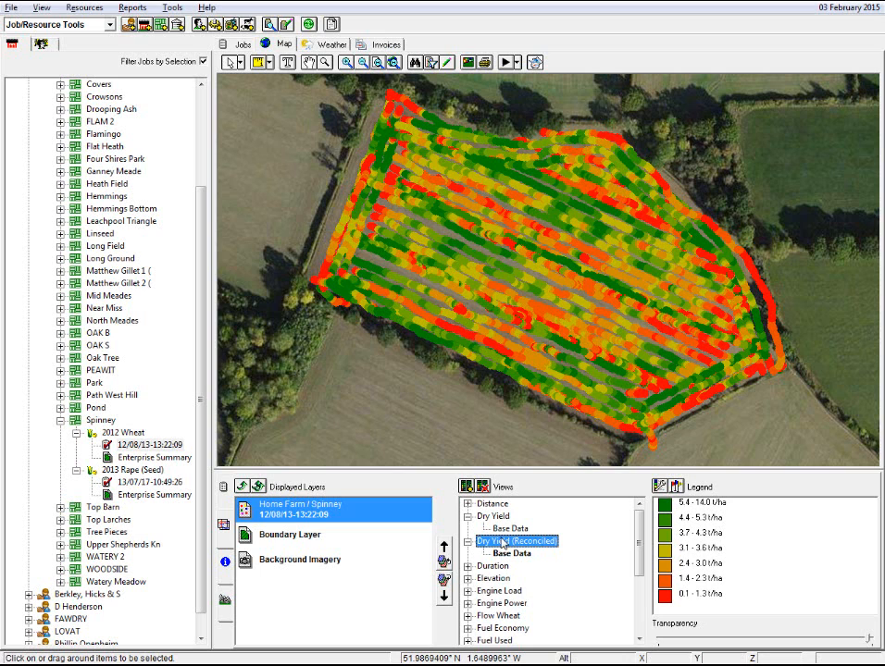
{"action": "left_click", "coordinate": [494, 516]}
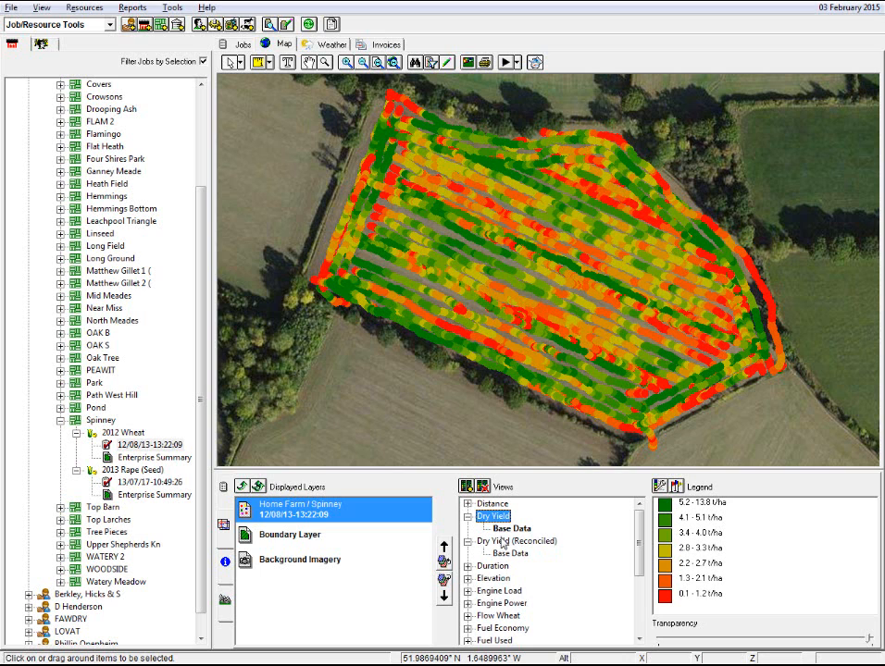
{"action": "left_click", "coordinate": [502, 544]}
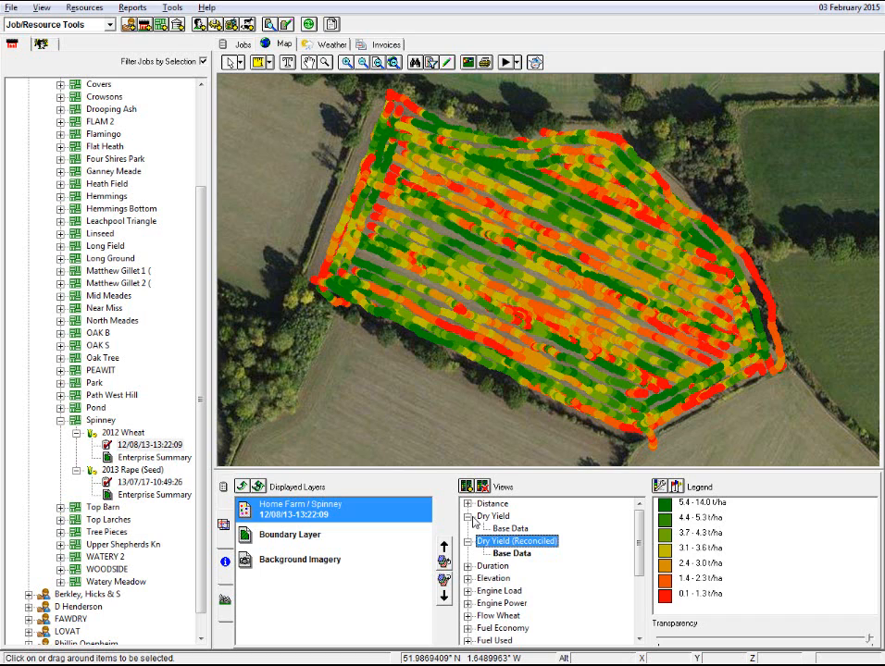
{"action": "left_click", "coordinate": [493, 517]}
{"action": "left_click", "coordinate": [467, 516]}
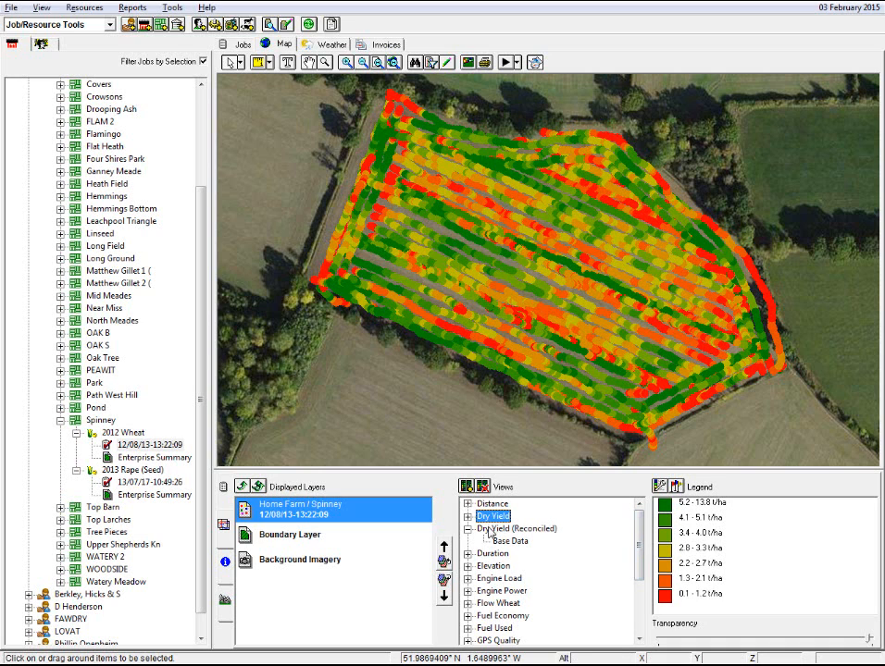
{"action": "left_click", "coordinate": [488, 532]}
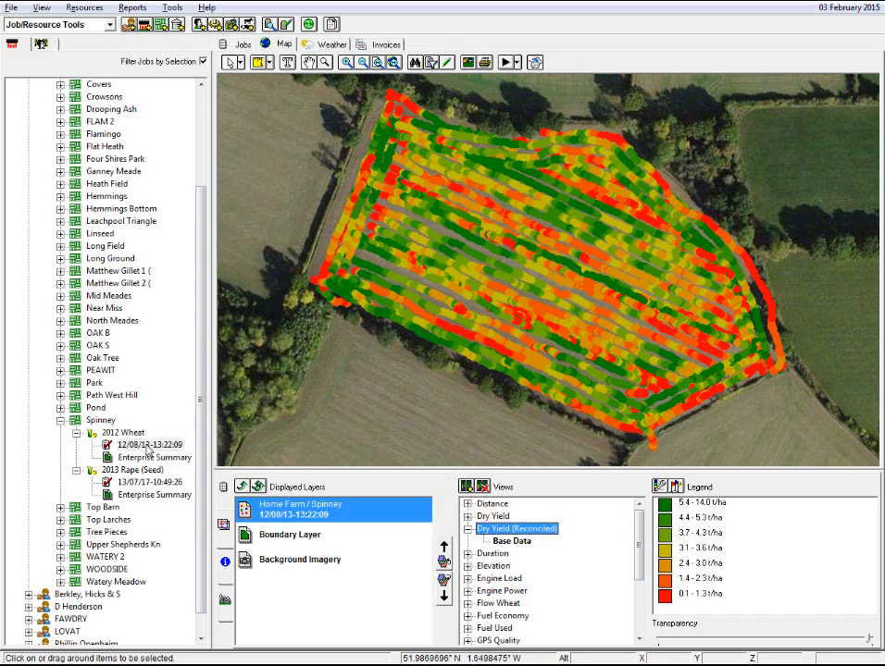
Step: Copy the 12/08/13-13:22:09 harvest job and paste it with all data into the 2012 Wheat crop
{"action": "left_click", "coordinate": [146, 448]}
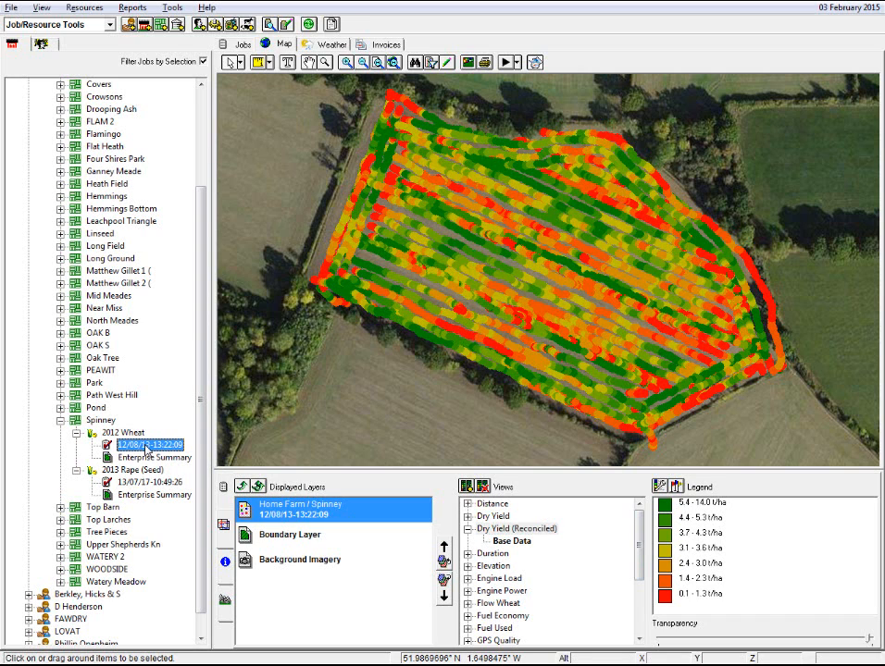
{"action": "right_click", "coordinate": [146, 450]}
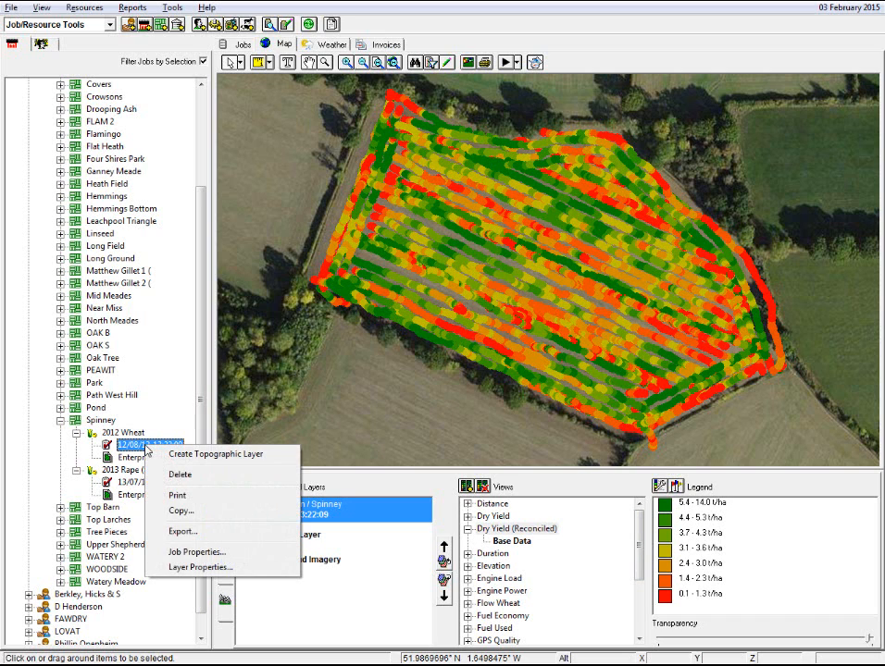
{"action": "left_click", "coordinate": [169, 512]}
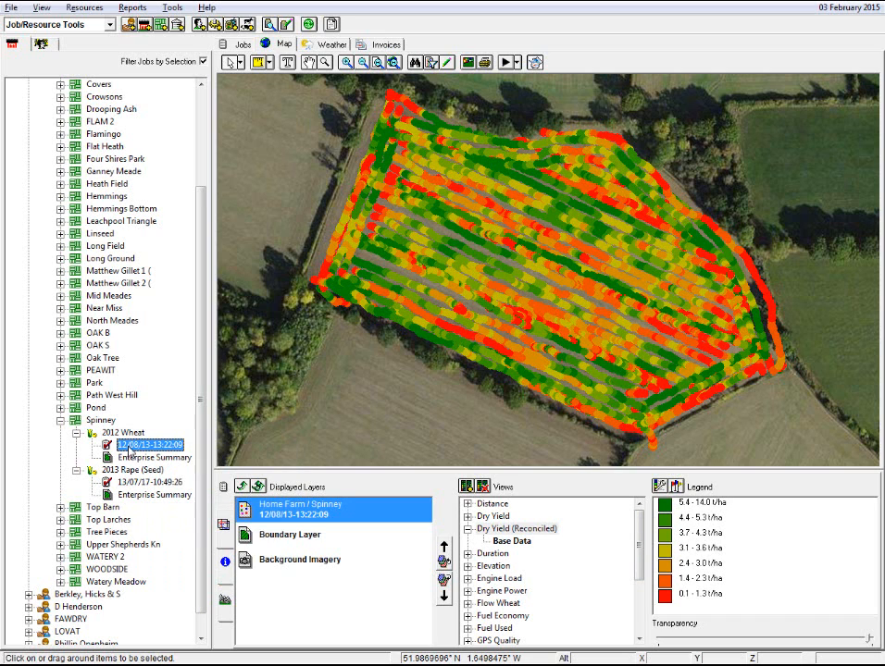
{"action": "right_click", "coordinate": [130, 449]}
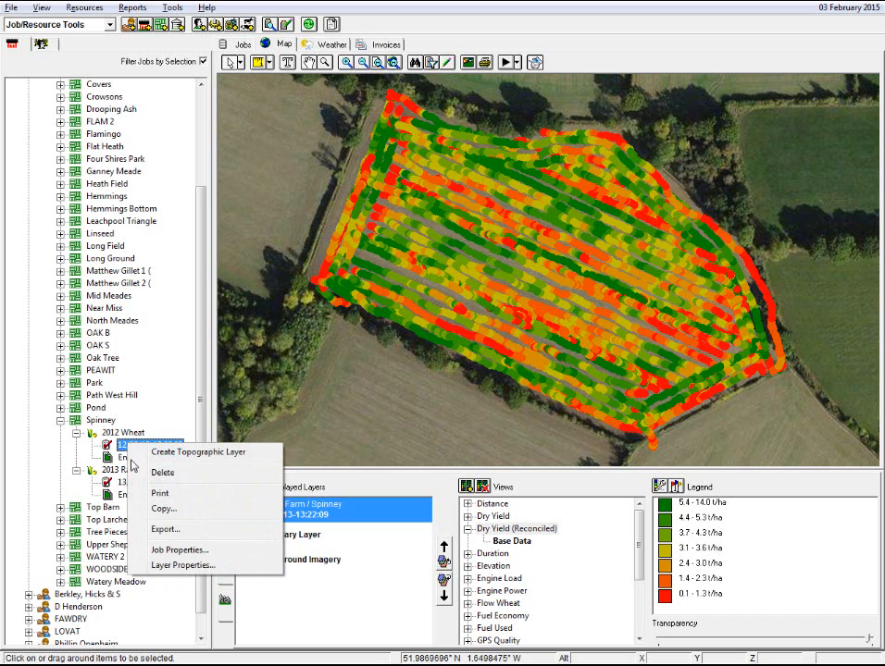
{"action": "left_click", "coordinate": [111, 433]}
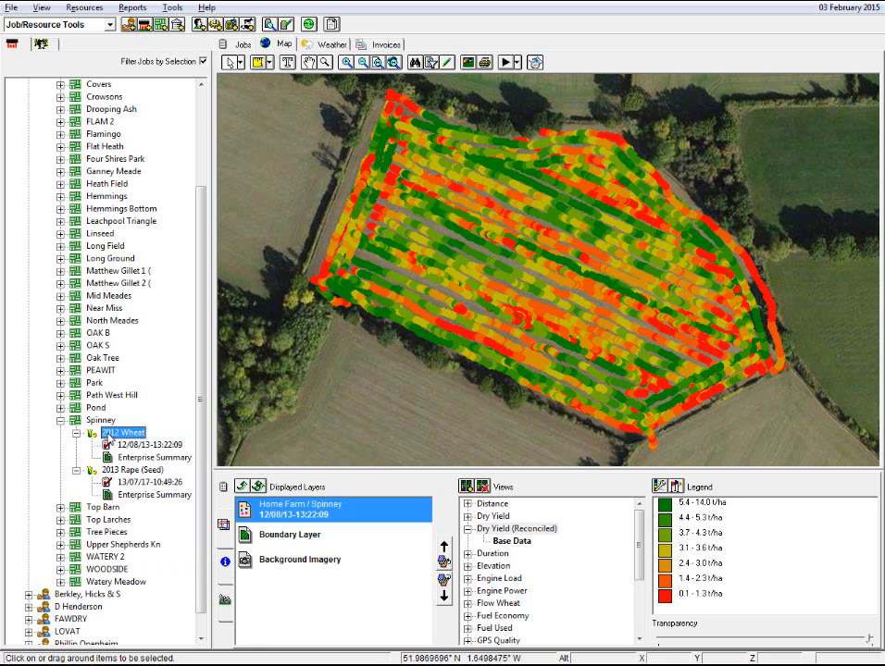
{"action": "right_click", "coordinate": [109, 431]}
{"action": "left_click", "coordinate": [146, 594]}
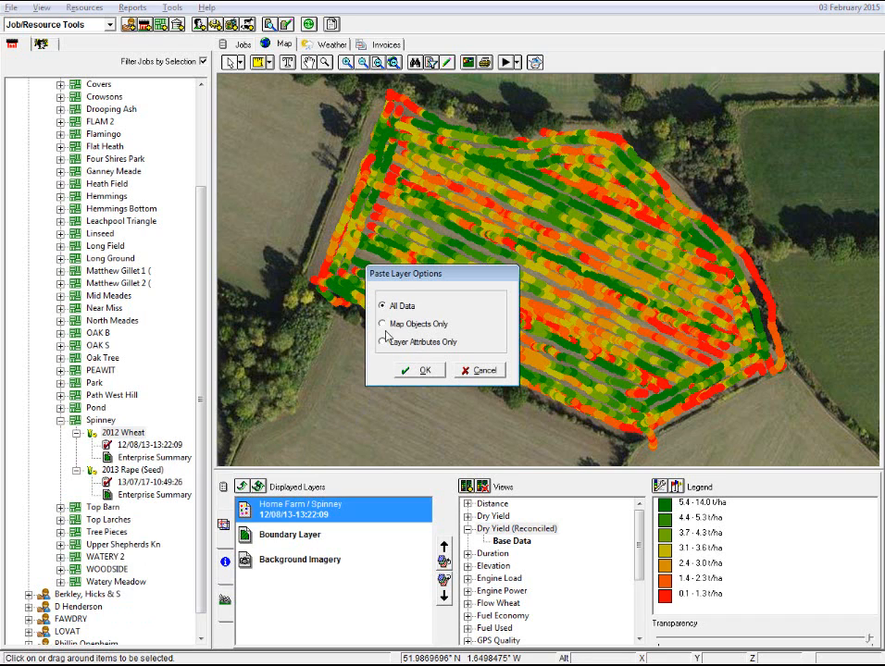
{"action": "left_click", "coordinate": [412, 370]}
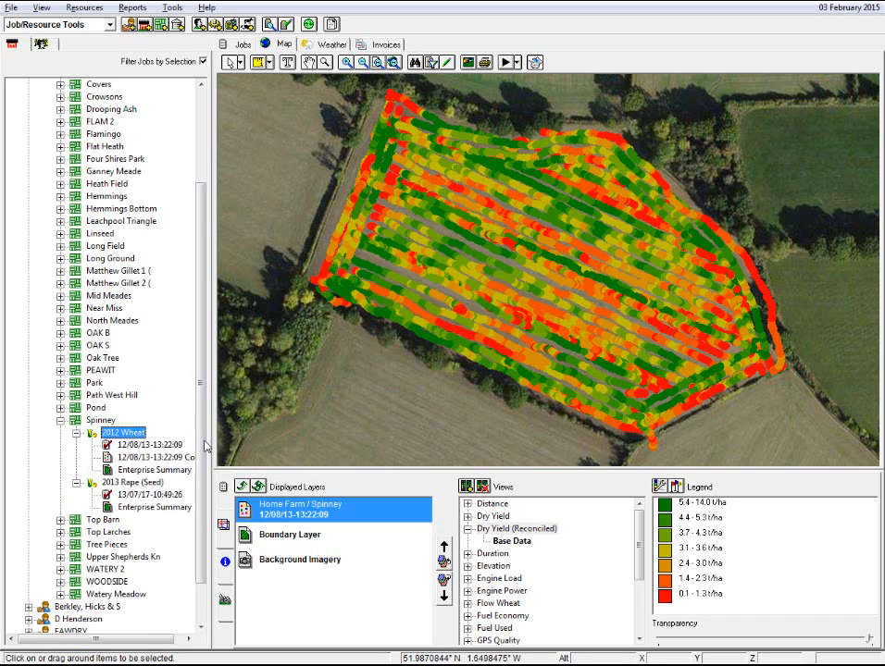
Step: Display the copied job as a second layer beneath the original and set its view to Moisture
{"action": "left_click_drag", "start_coordinate": [210, 374], "coordinate": [277, 427]}
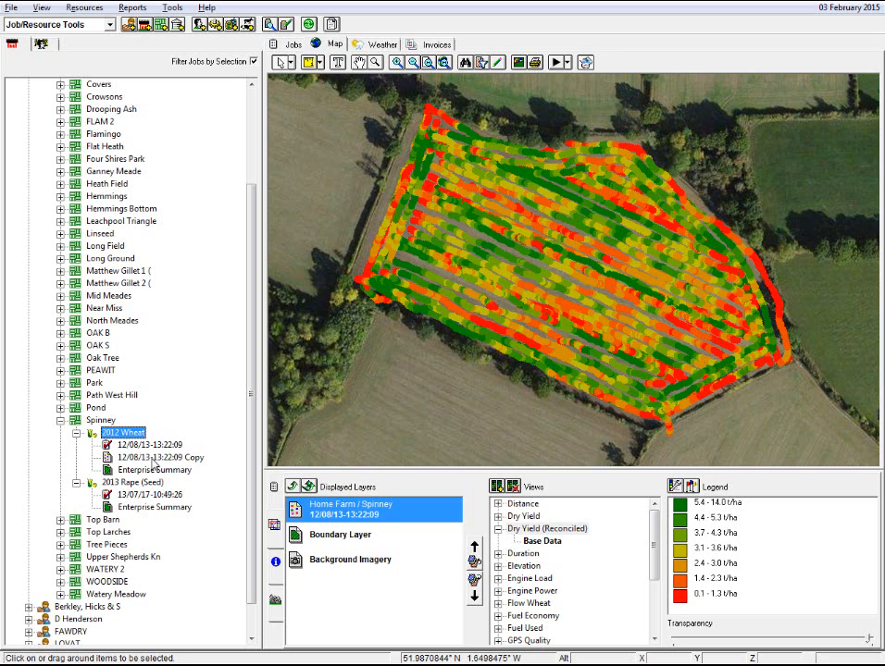
{"action": "left_click", "coordinate": [153, 458]}
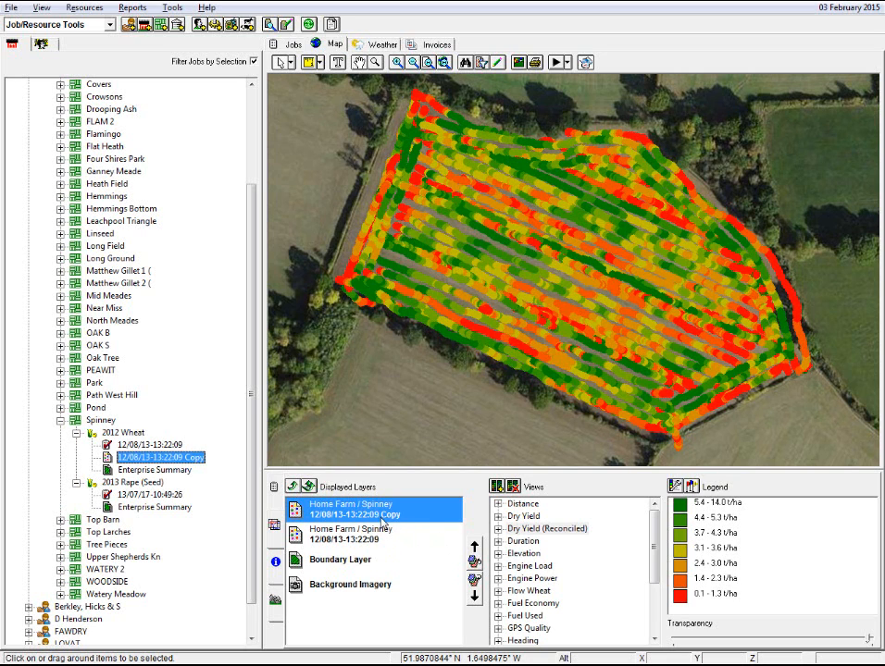
{"action": "left_click", "coordinate": [474, 595]}
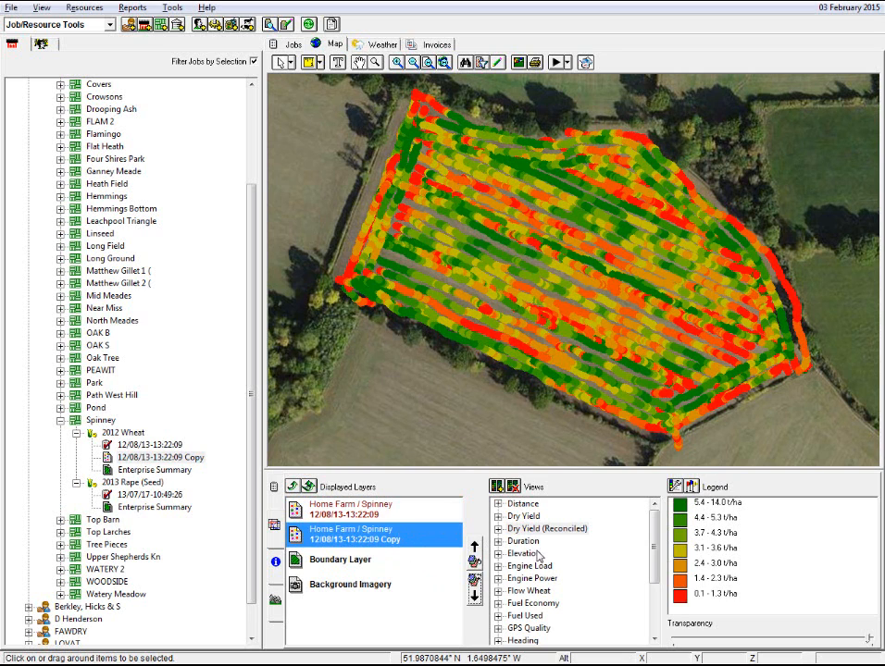
{"action": "left_click_drag", "start_coordinate": [651, 536], "coordinate": [653, 588]}
{"action": "left_click", "coordinate": [526, 592]}
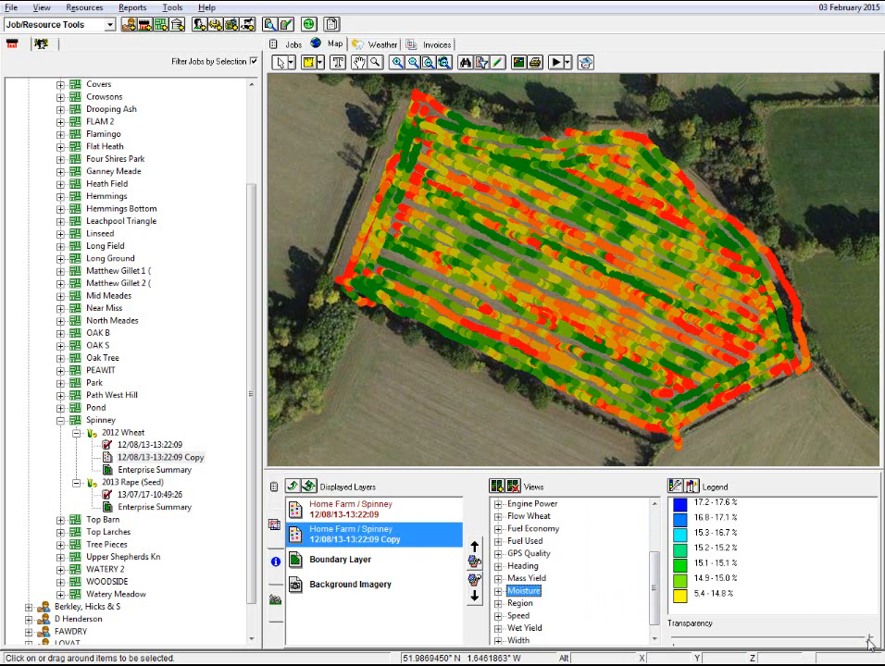
Step: Slide the original layer's transparency to reveal the moisture layer beneath, then restore it
{"action": "left_click", "coordinate": [392, 515]}
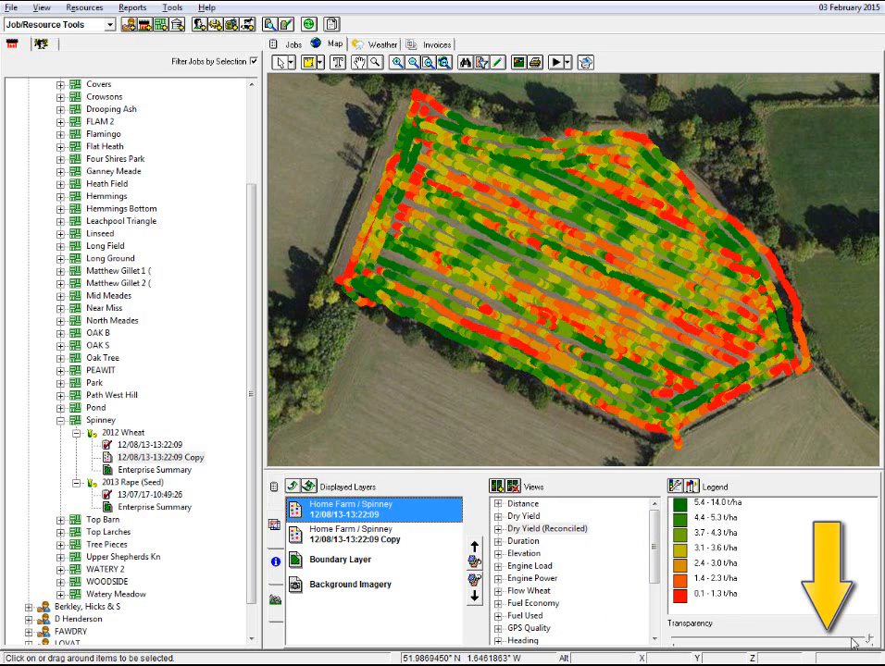
{"action": "left_click_drag", "start_coordinate": [866, 640], "coordinate": [675, 642]}
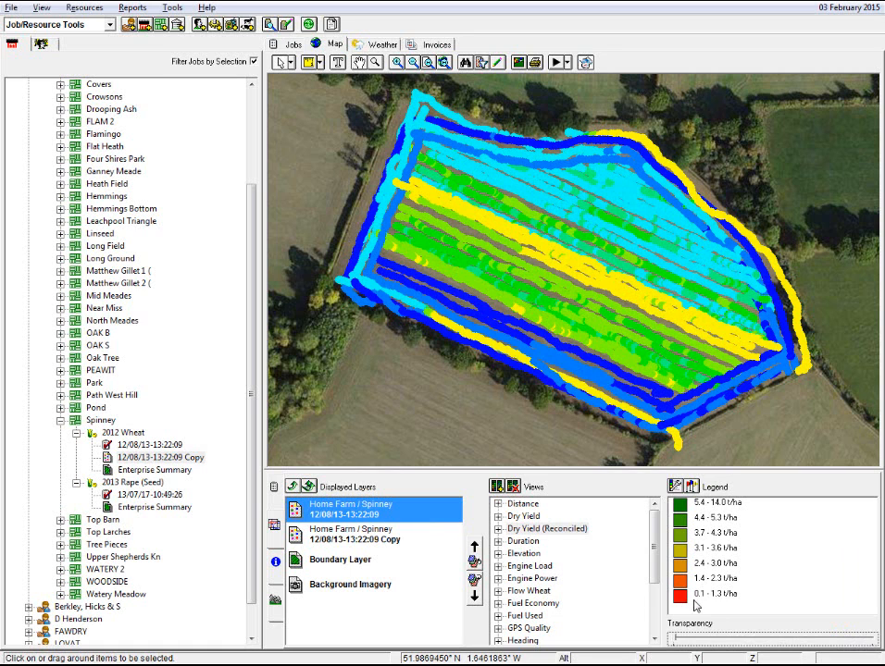
{"action": "left_click_drag", "start_coordinate": [676, 641], "coordinate": [853, 642]}
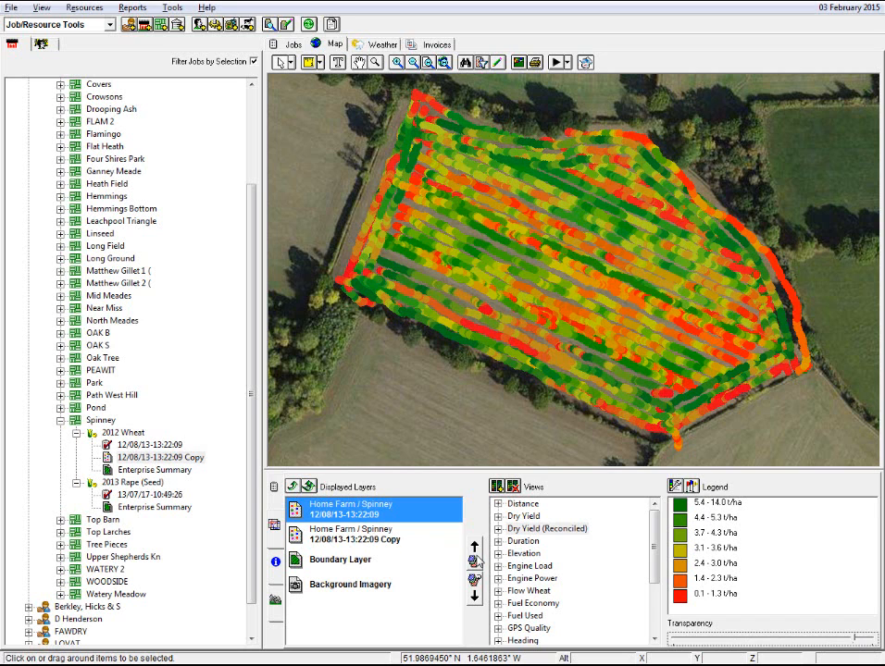
Step: Move the original layer below the copy and back to the top
{"action": "left_click", "coordinate": [476, 585]}
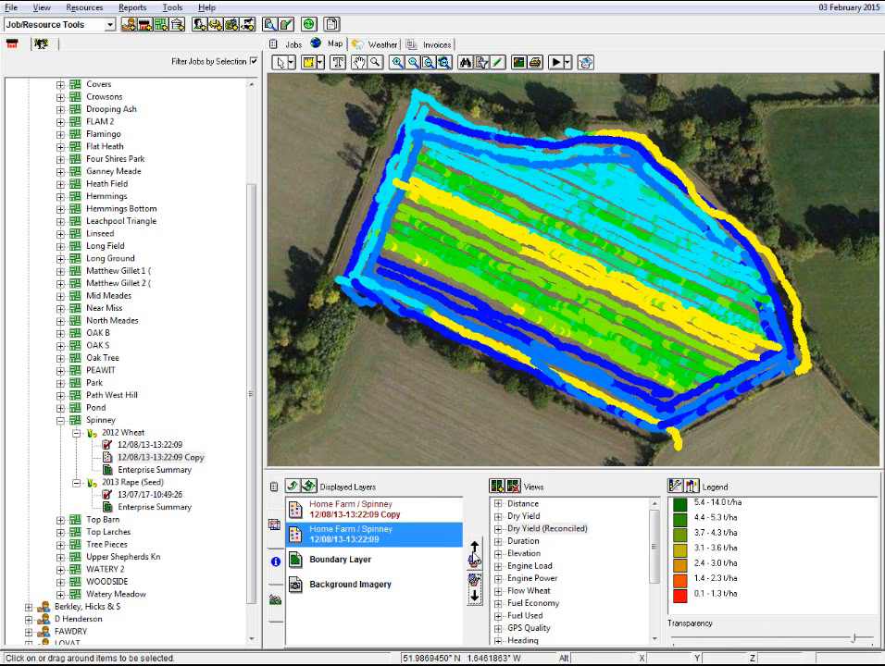
{"action": "left_click", "coordinate": [474, 549]}
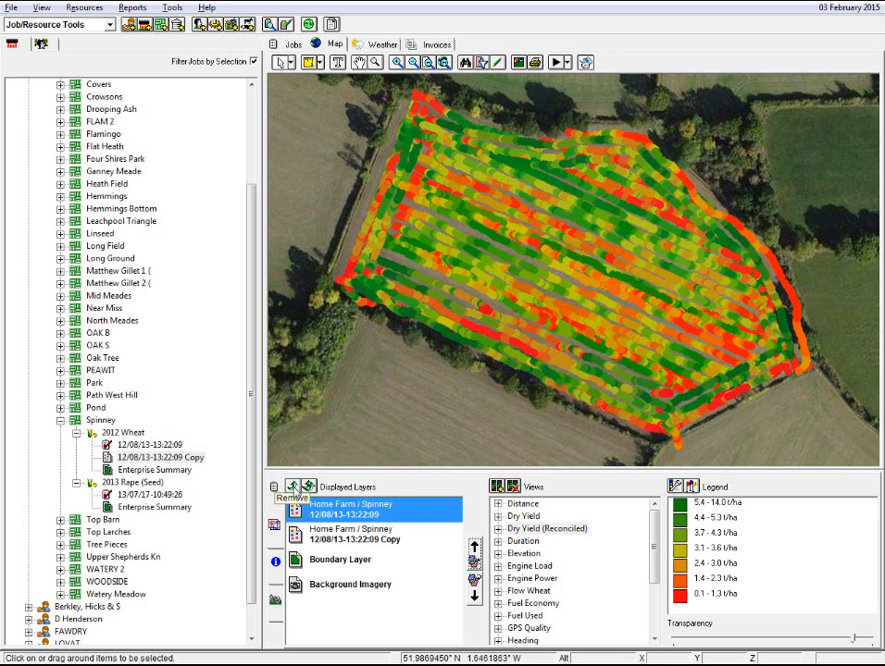
Step: Remove the original layer from the display and re-add it through the job list
{"action": "left_click", "coordinate": [293, 488]}
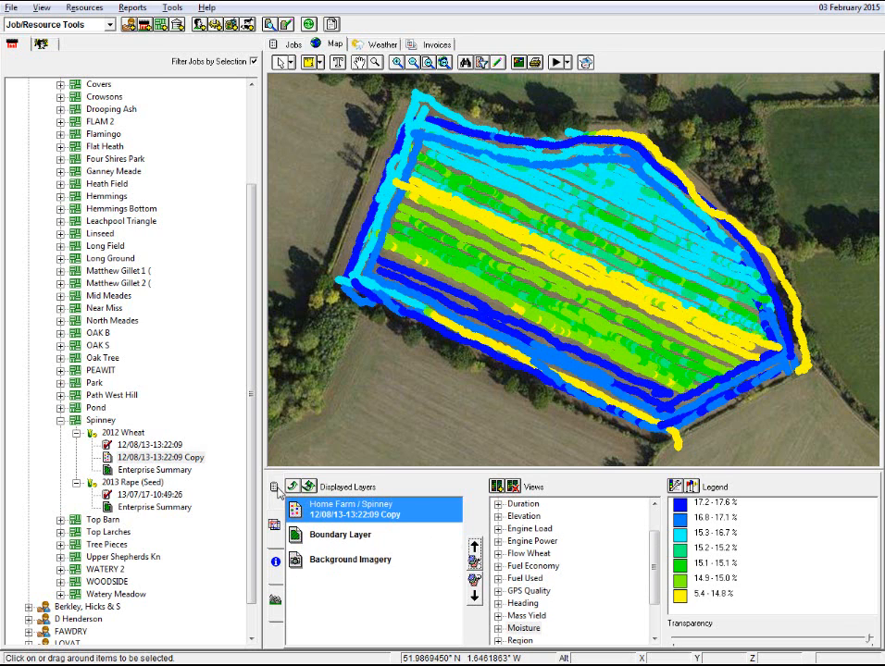
{"action": "left_click", "coordinate": [273, 487]}
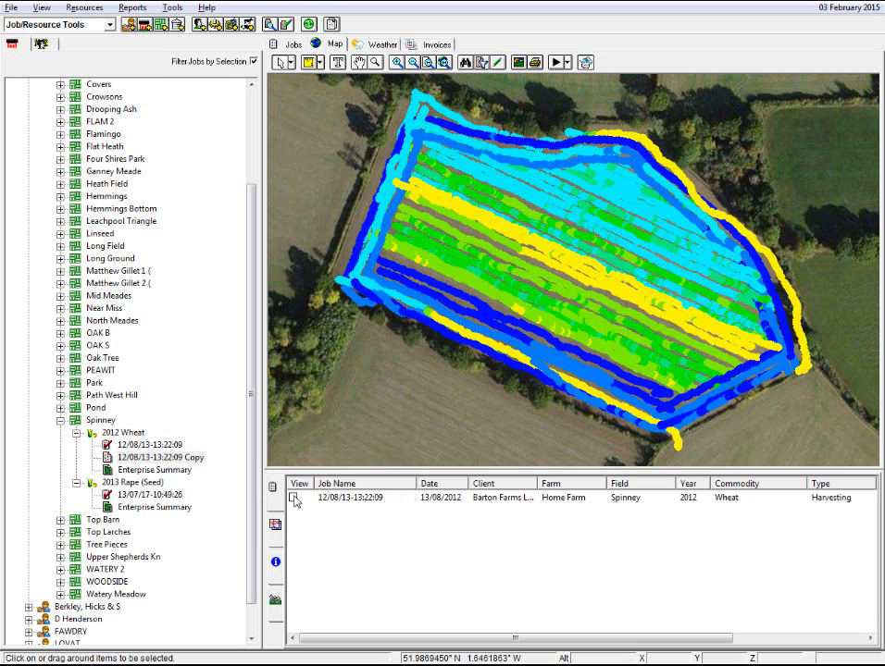
{"action": "left_click", "coordinate": [295, 501]}
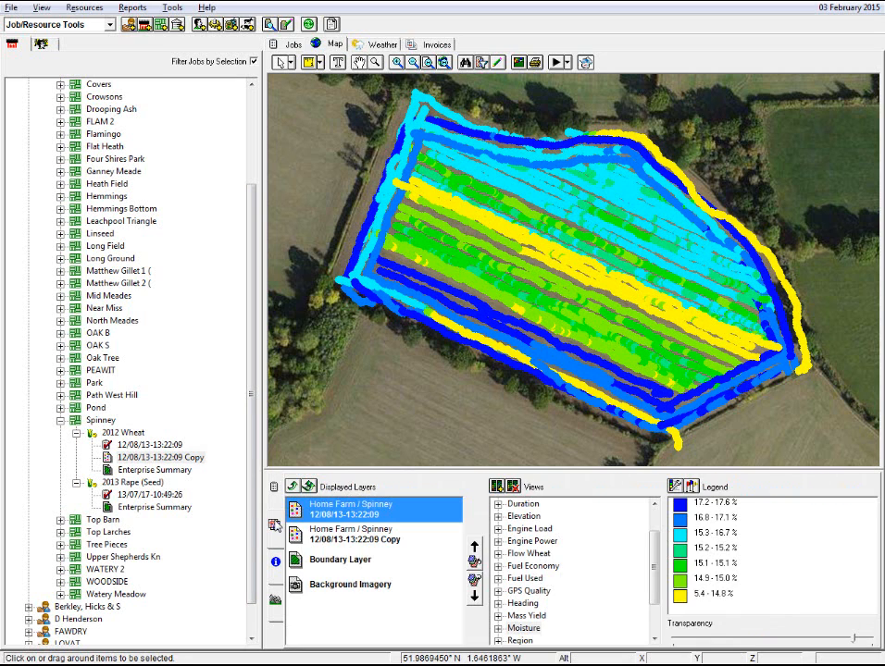
{"action": "double_click", "coordinate": [295, 501]}
{"action": "left_click", "coordinate": [361, 518]}
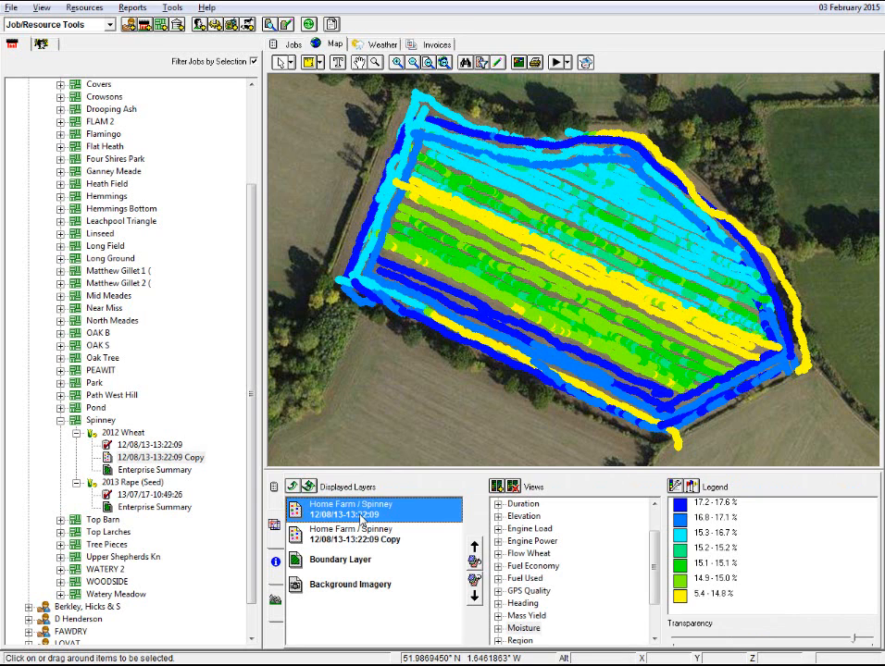
Step: Try the original layer in Dry Yield and Elevation views while adjusting its transparency
{"action": "left_click_drag", "start_coordinate": [854, 638], "coordinate": [875, 636]}
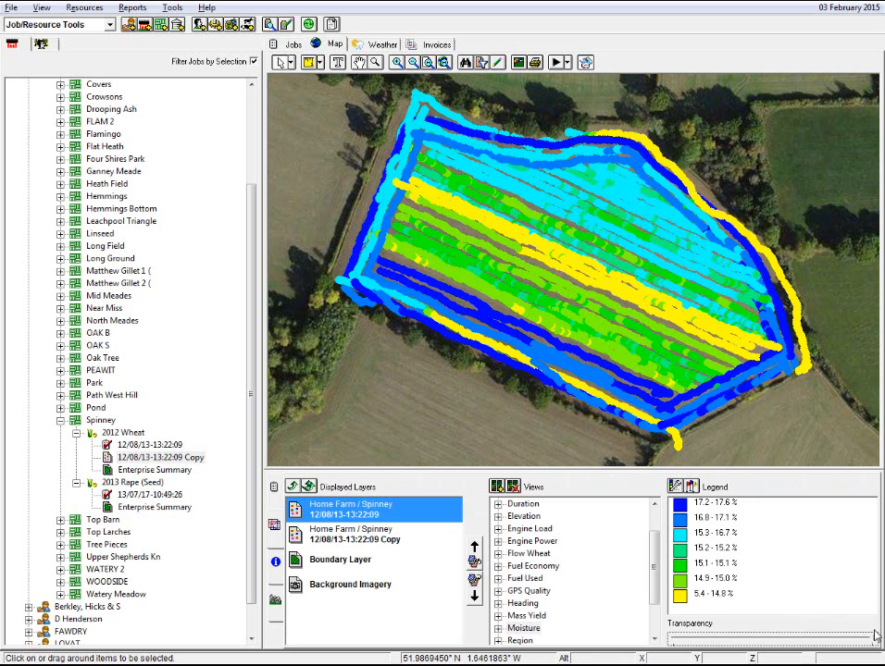
{"action": "scroll", "coordinate": [512, 525], "scroll_direction": "up", "scroll_amount": 1}
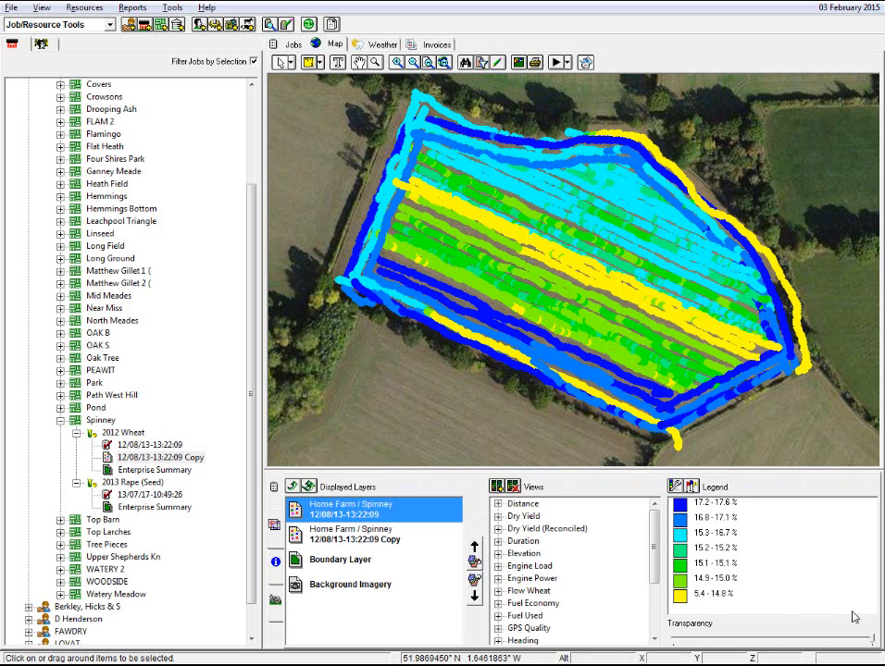
{"action": "left_click", "coordinate": [529, 519]}
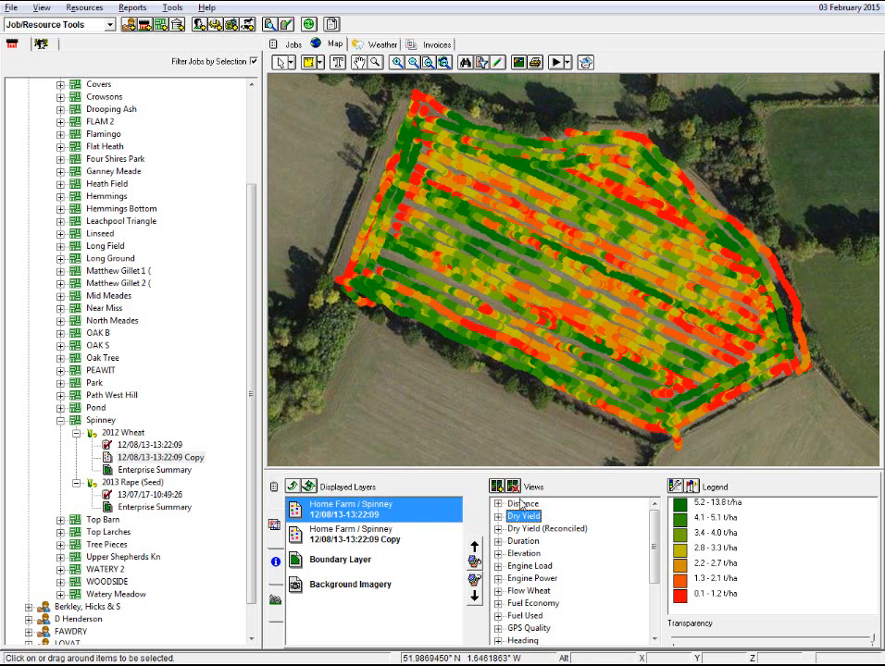
{"action": "left_click", "coordinate": [523, 554]}
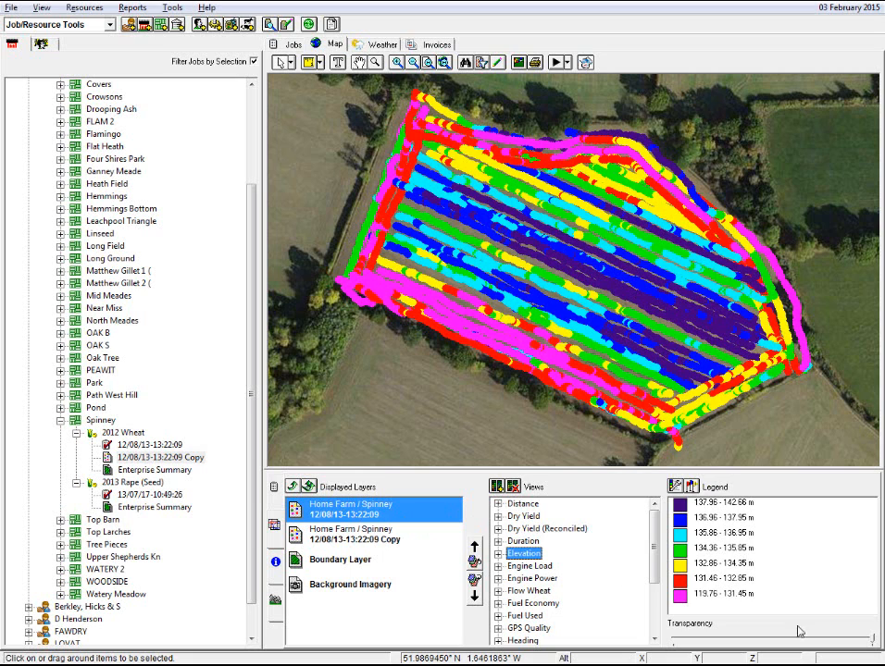
{"action": "left_click_drag", "start_coordinate": [875, 639], "coordinate": [703, 645]}
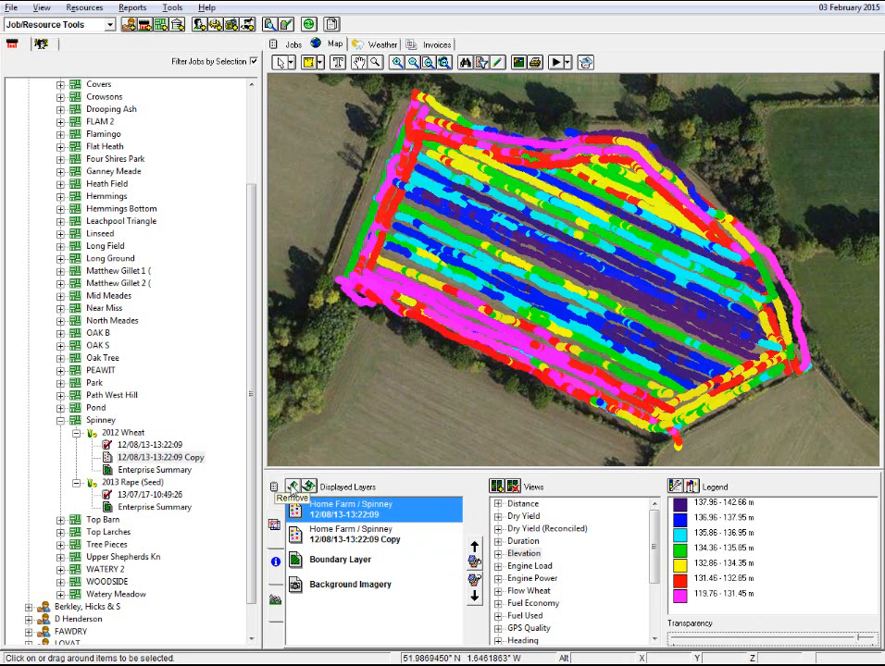
Step: Remove the original layer and set the copied layer's view to Dry Yield (Reconciled)
{"action": "left_click", "coordinate": [293, 487]}
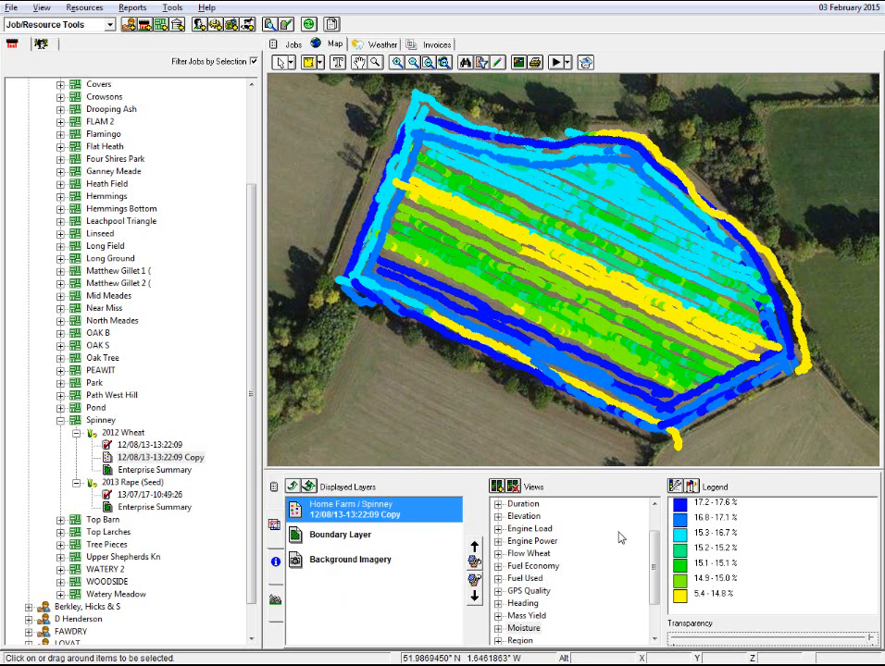
{"action": "scroll", "coordinate": [650, 524], "scroll_direction": "up", "scroll_amount": 1}
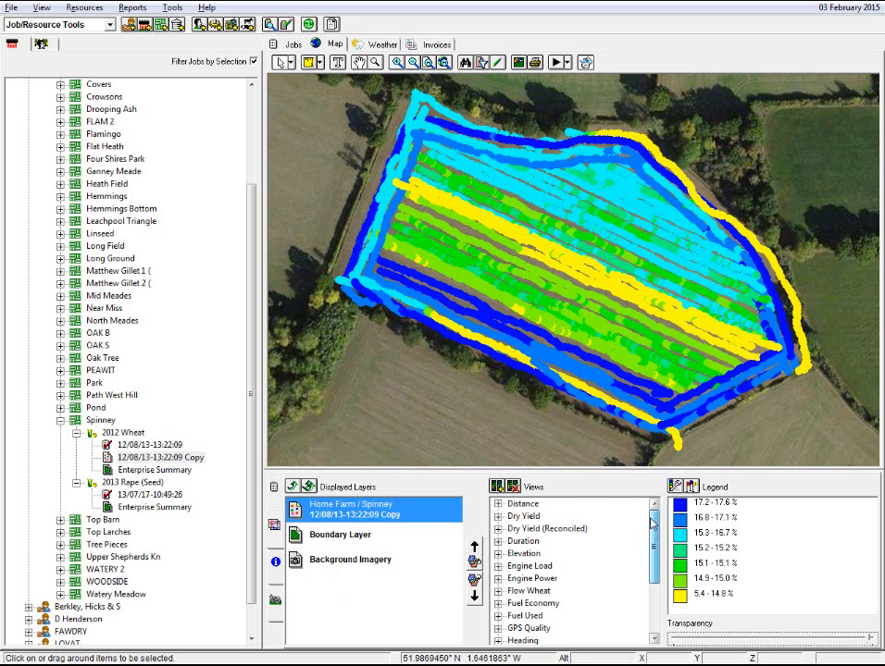
{"action": "left_click", "coordinate": [525, 530]}
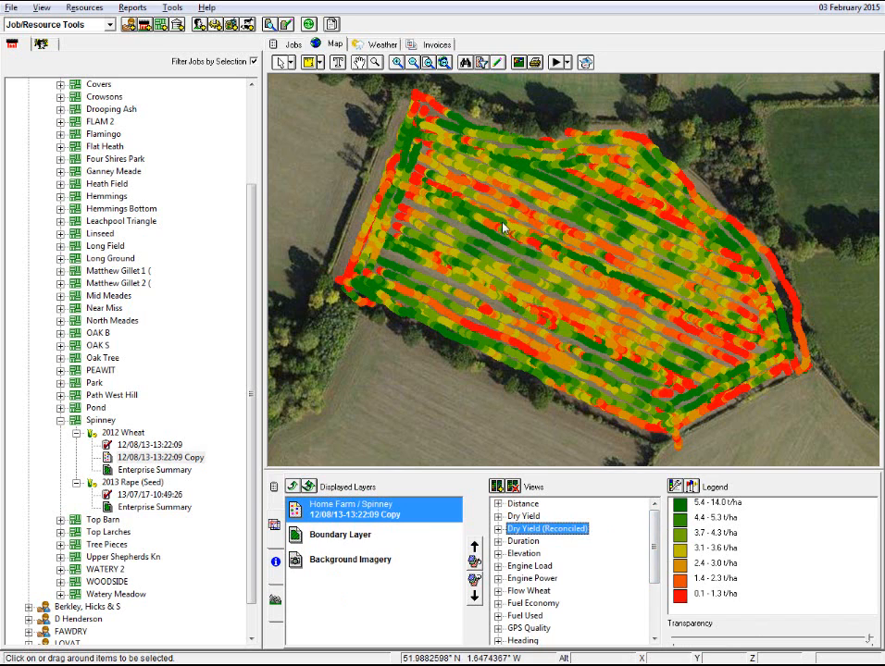
Step: Start the layer animation
{"action": "left_click", "coordinate": [556, 65]}
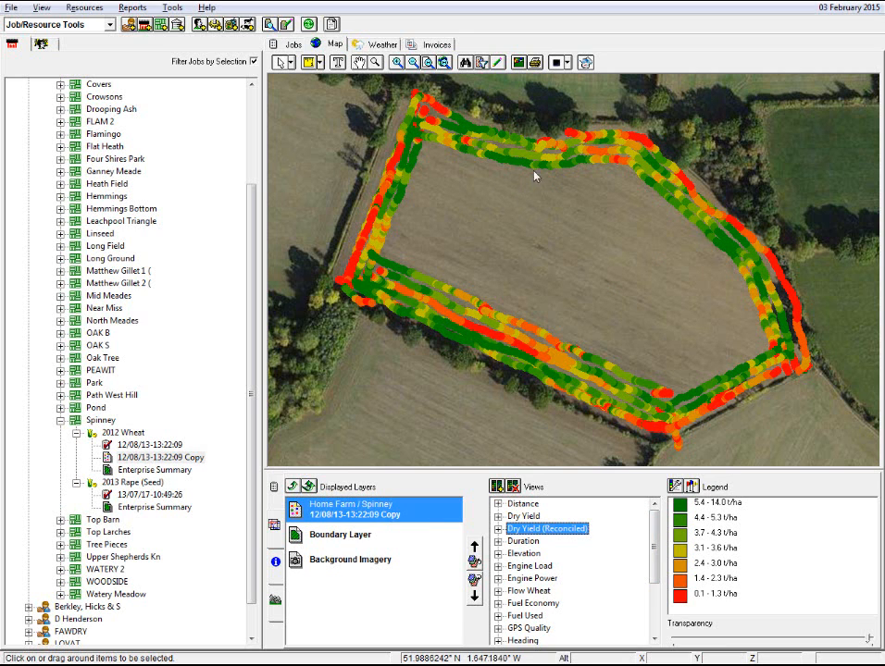
Step: Stop the layer animation and set the animation speed to Fastest
{"action": "left_click", "coordinate": [559, 62]}
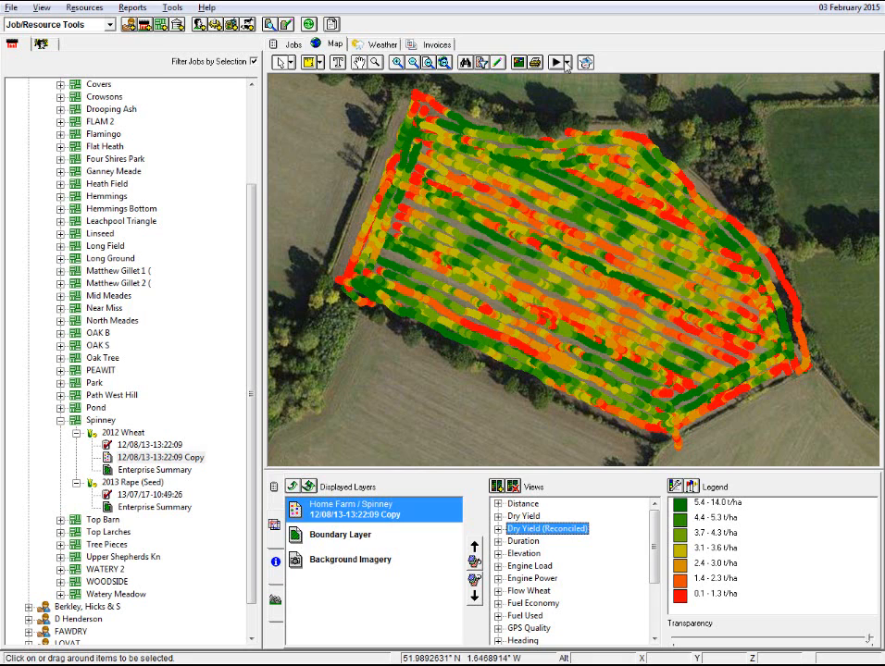
{"action": "left_click", "coordinate": [568, 62]}
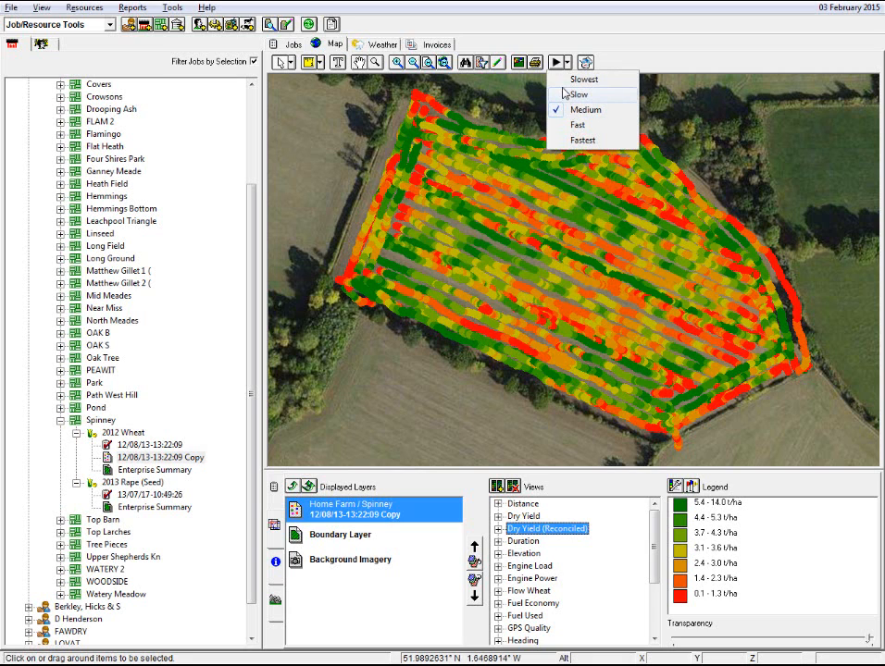
{"action": "left_click", "coordinate": [558, 140]}
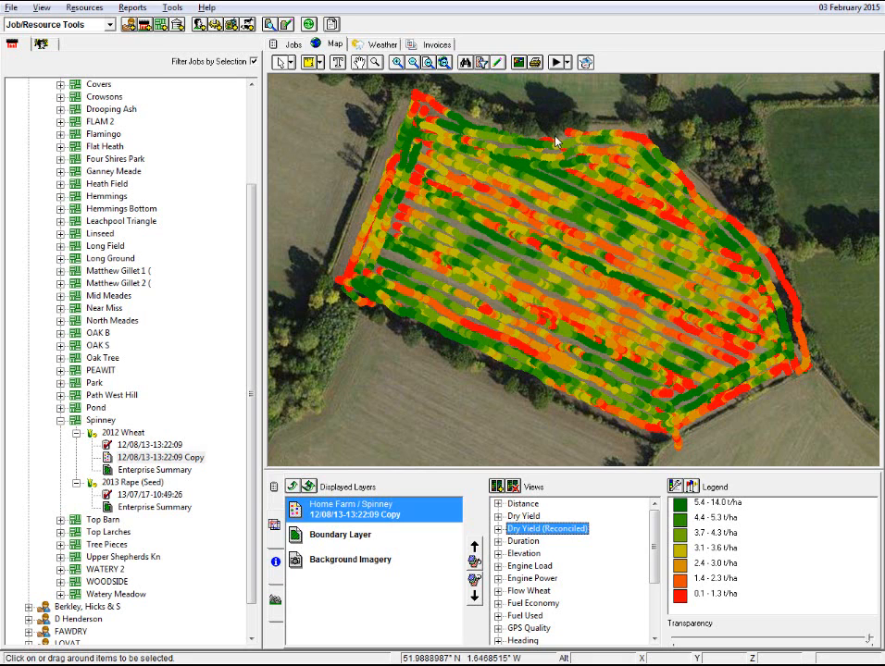
Step: Replay the layer animation, switch the animation speed to Slowest while it runs, and stop it
{"action": "left_click", "coordinate": [556, 62]}
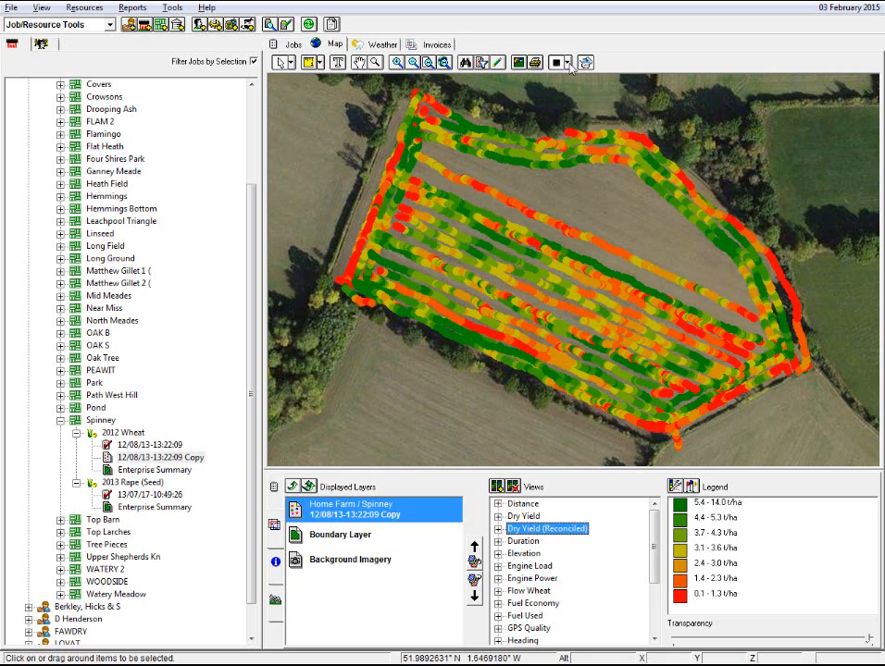
{"action": "left_click", "coordinate": [567, 63]}
{"action": "left_click", "coordinate": [574, 82]}
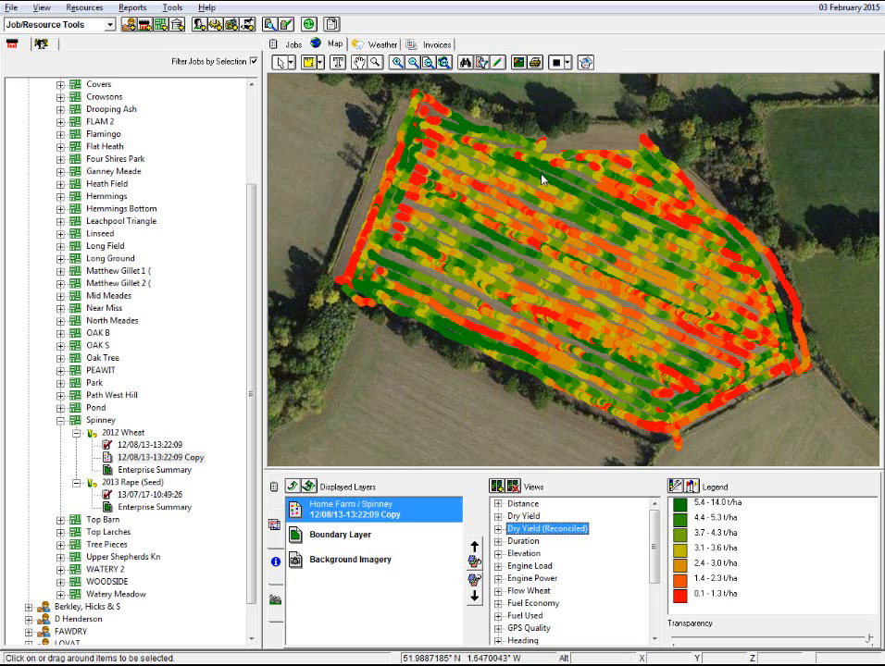
{"action": "left_click", "coordinate": [560, 63]}
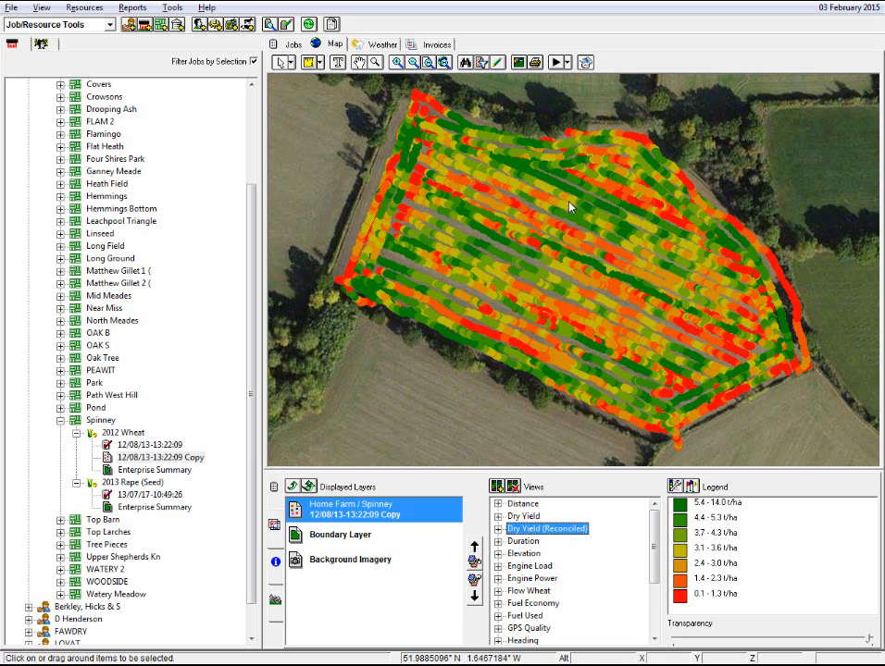